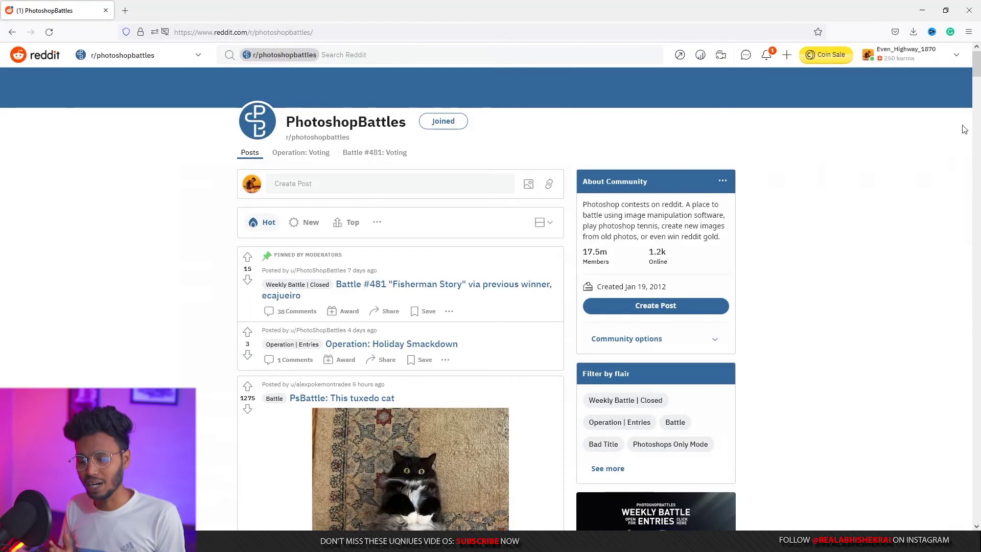
Scroll r/photoshopbattles down and open the 'PsBattle: Jaguar drinking' post
scroll(963, 129, down, 1)
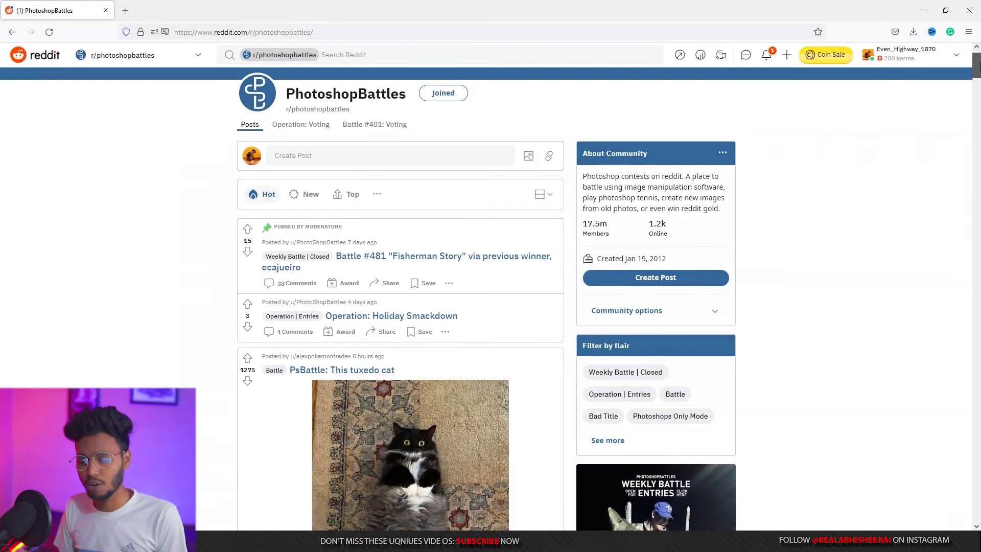
scroll(964, 129, down, 5)
scroll(964, 129, down, 5)
scroll(971, 120, down, 4)
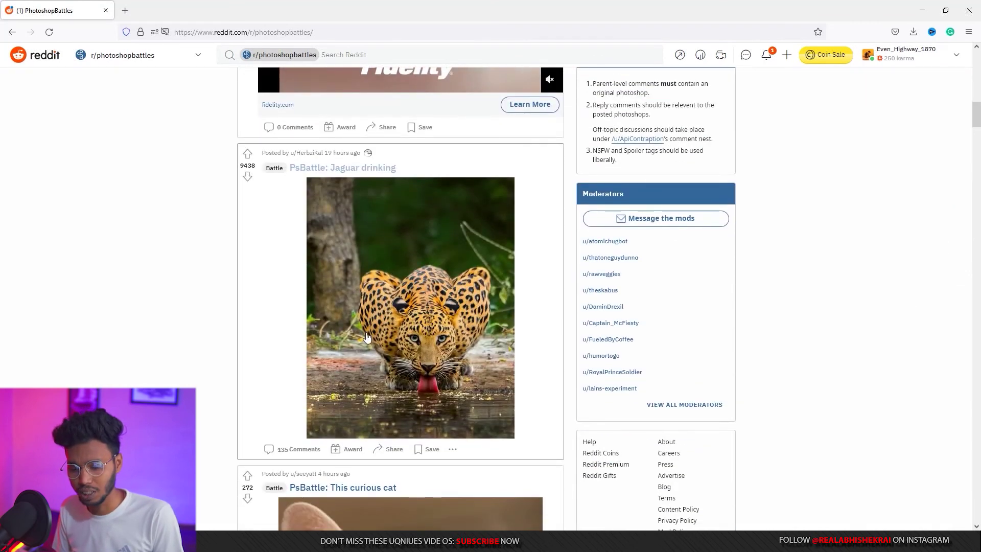
click(421, 385)
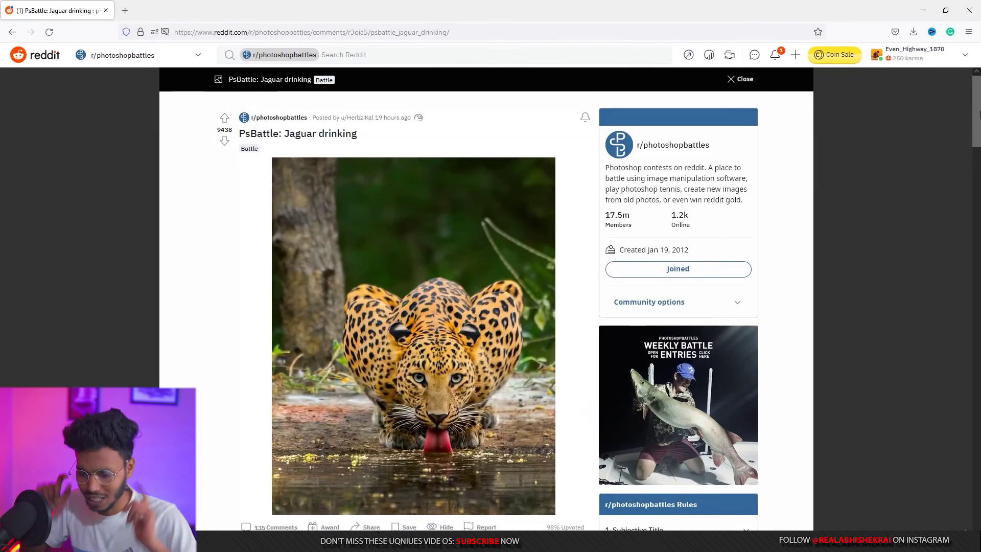
Open the jaguar photo full size in its own tab and start saving a copy
scroll(979, 114, down, 5)
scroll(859, 193, up, 4)
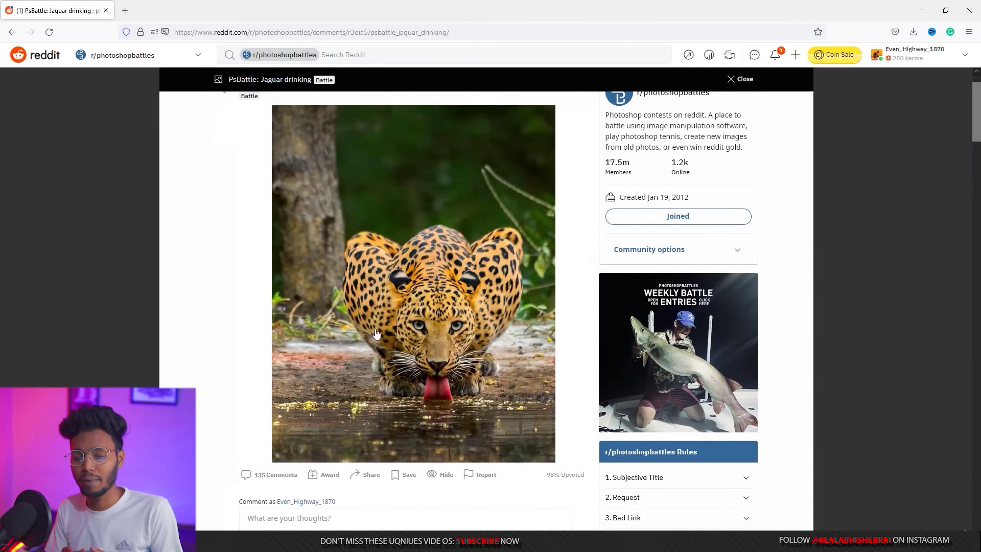
click(419, 310)
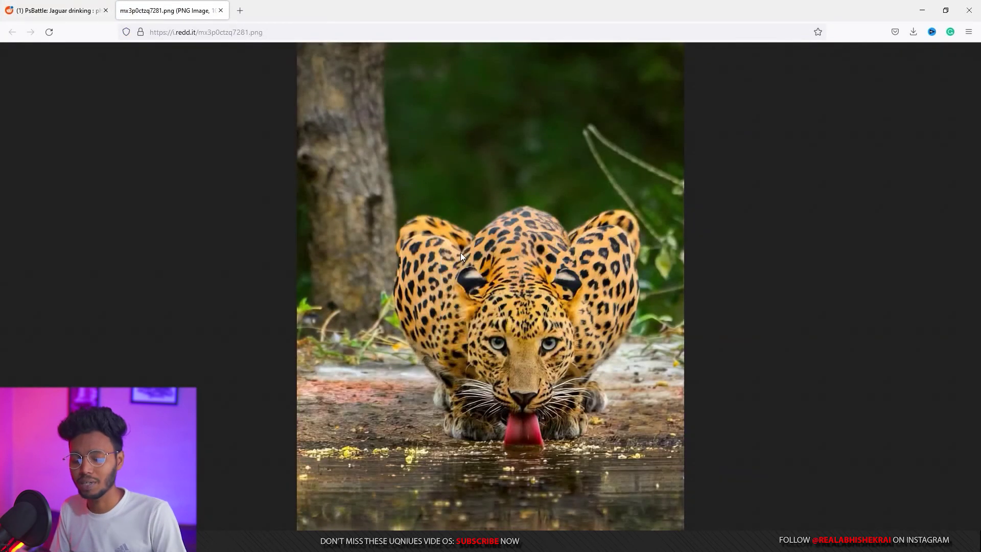
key(ctrl+s)
Finish saving the jaguar photo, then hide the jaguar layer in Photoshop to see the road
click(675, 509)
key(ctrl+t)
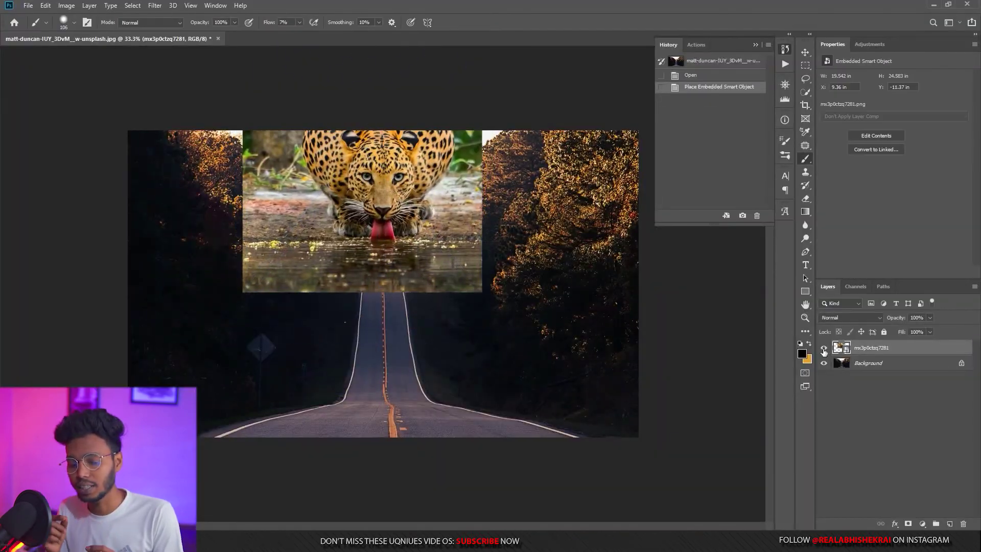
click(824, 349)
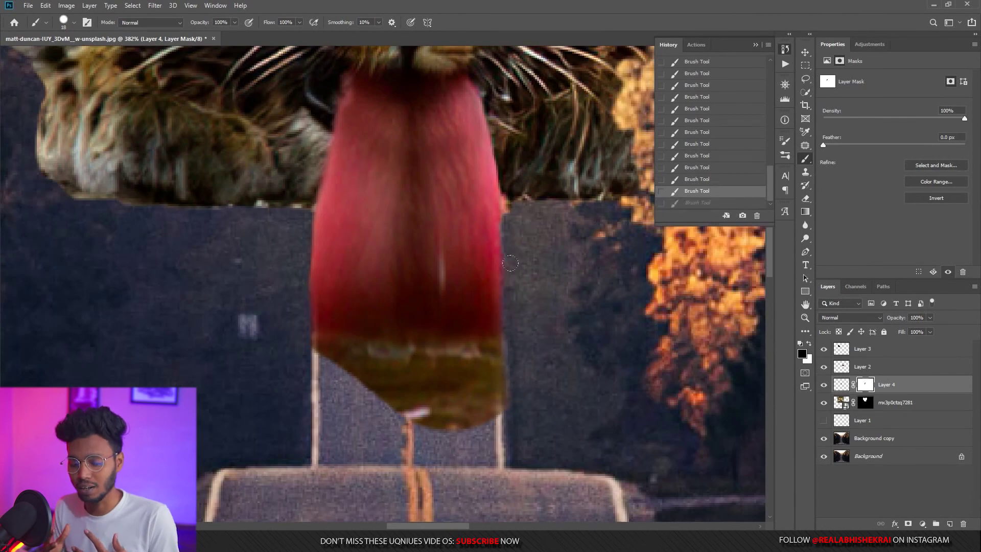
Restore the mask stroke hiding the olive blob and make the mask brush slightly larger
key(ctrl+shift+z)
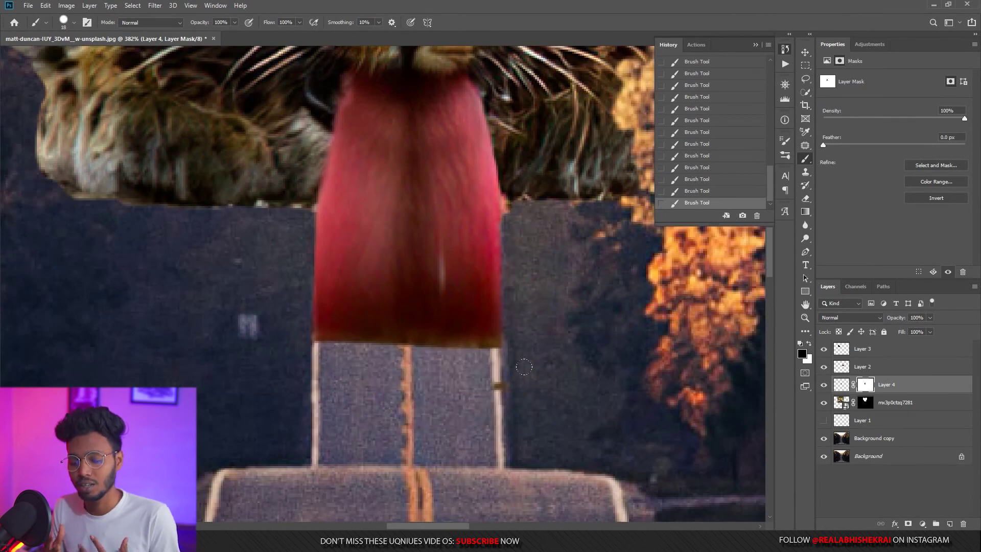
drag(471, 214, 299, 30)
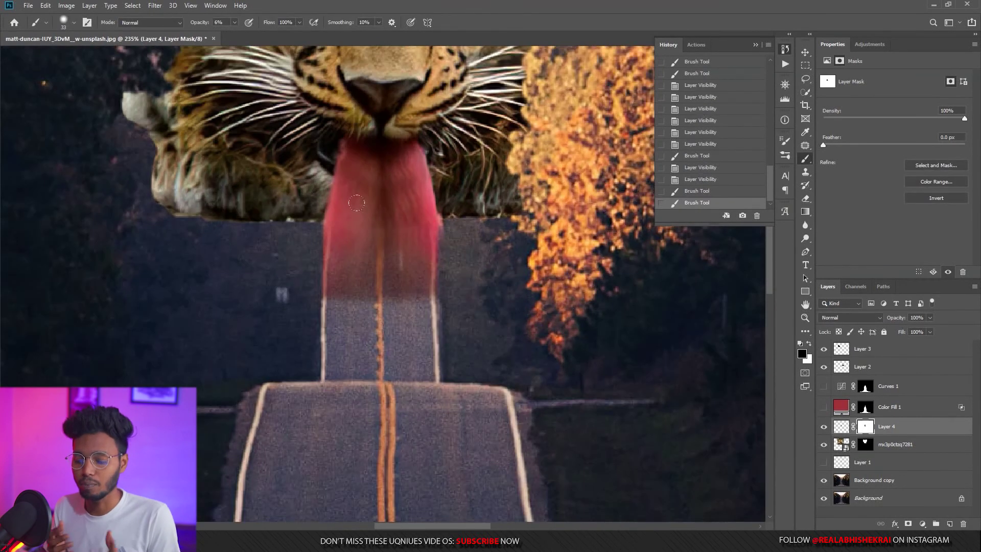
Make the Color Fill 1 and Curves 1 layers visible so the road turns tongue-red
click(824, 407)
click(824, 386)
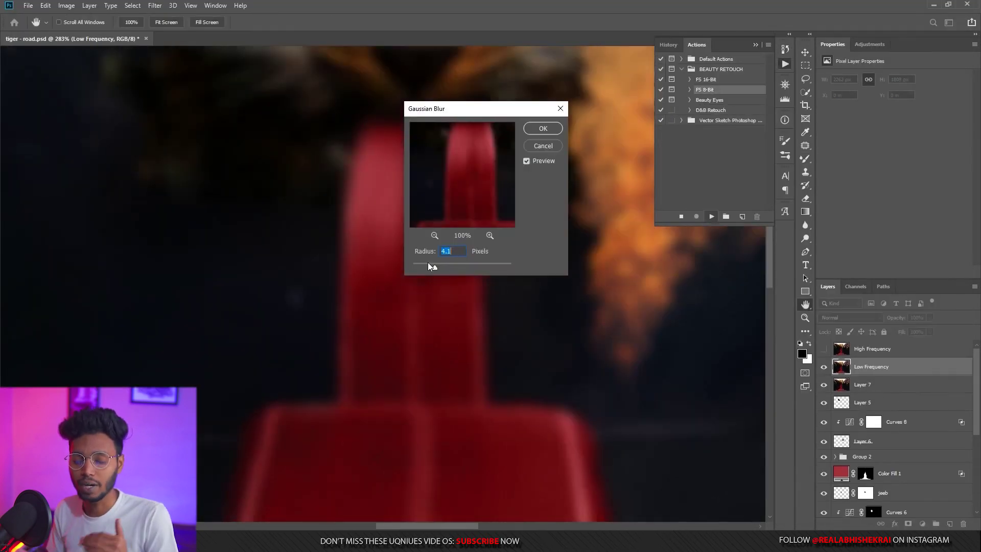
Apply the Gaussian Blur to the low-frequency layer, then adjust a slider in the side panel
key(Return)
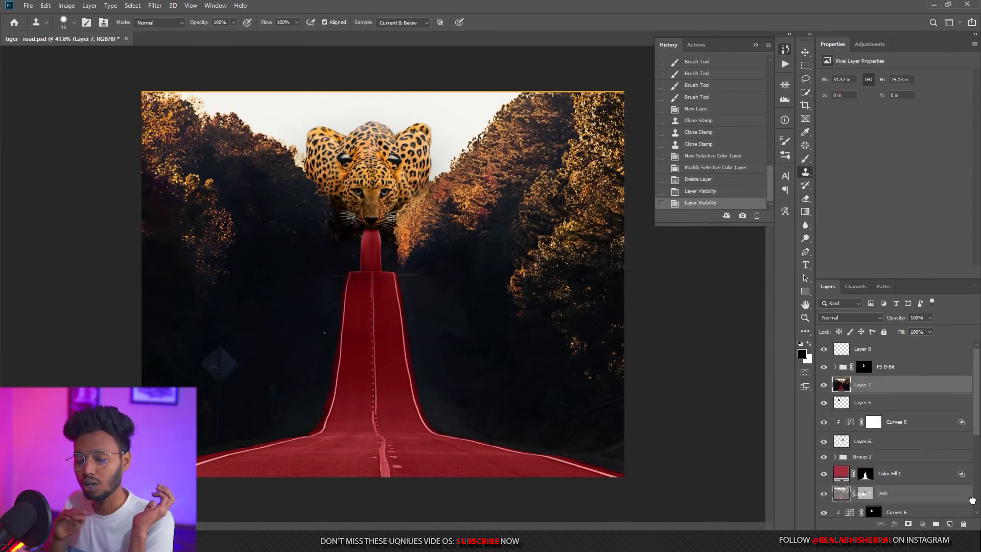
scroll(980, 379, down, 5)
drag(894, 151, 948, 151)
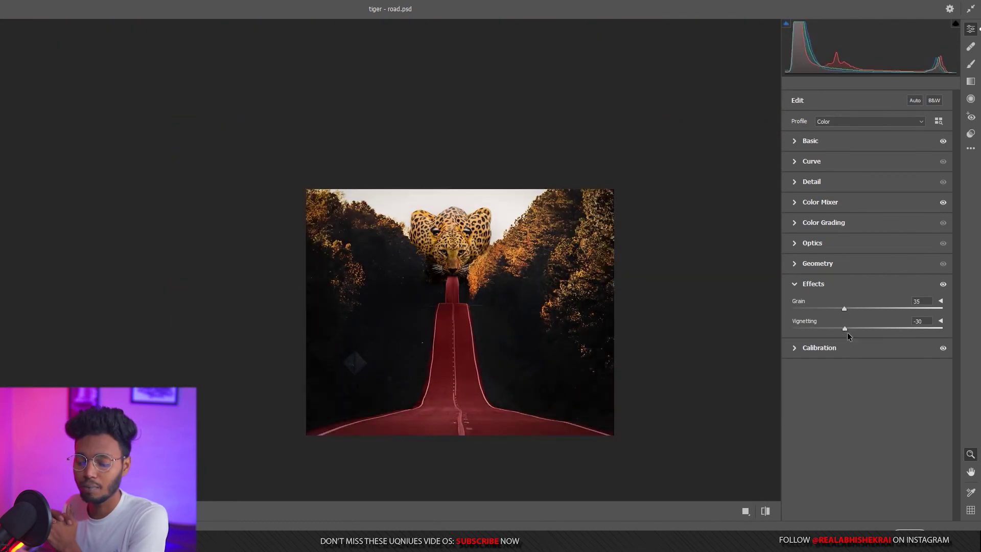
Bring up the reset options for the Camera Raw Color Grading Shadows wheel
right_click(833, 377)
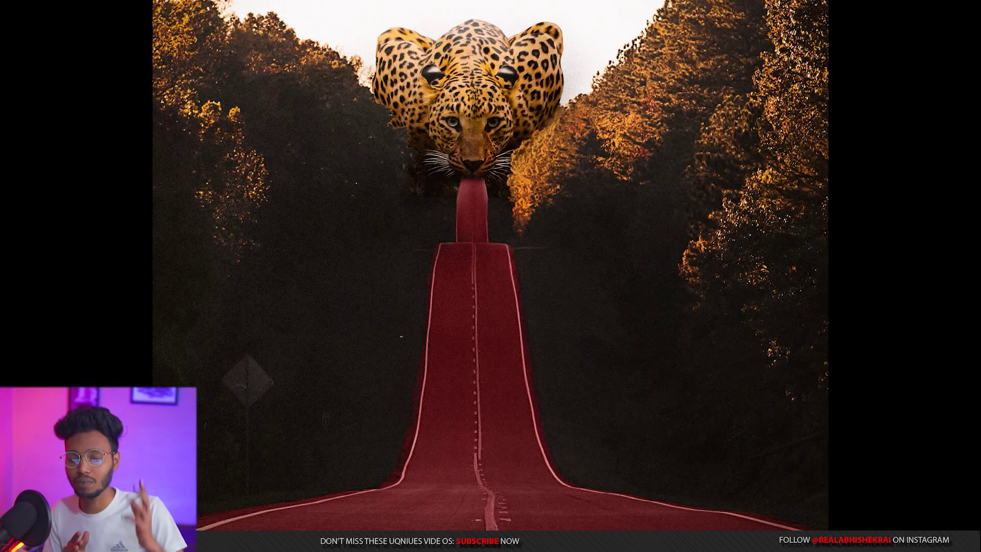
Open the top comment's linked butterfly image and toggle it between full size and fit-to-window
scroll(964, 182, down, 10)
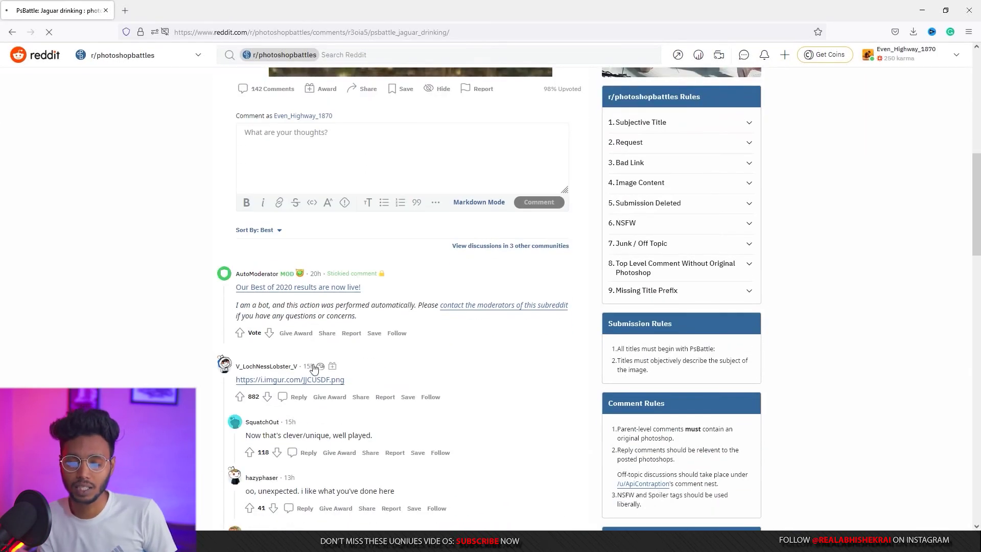
click(302, 417)
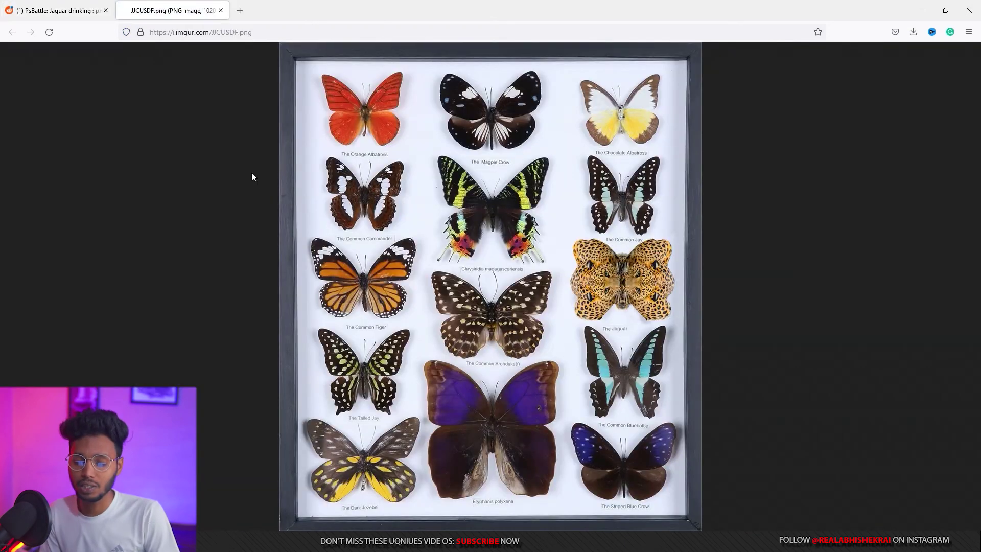
click(673, 278)
click(696, 299)
click(687, 219)
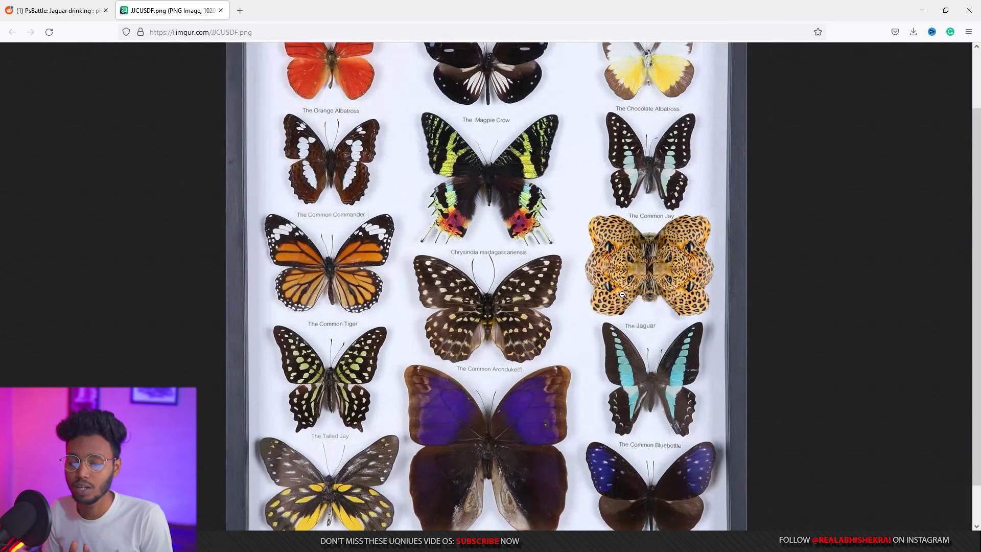
click(618, 278)
From the Reddit comments, open the mini-golf entry, zoom the page in, reset zoom, and return
key(ctrl+shift+Tab)
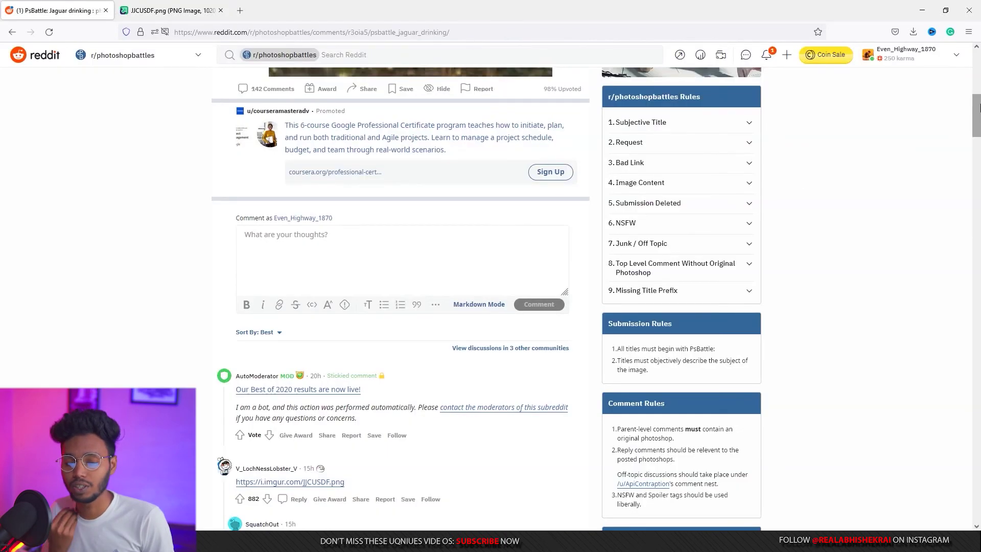
drag(979, 107, 980, 164)
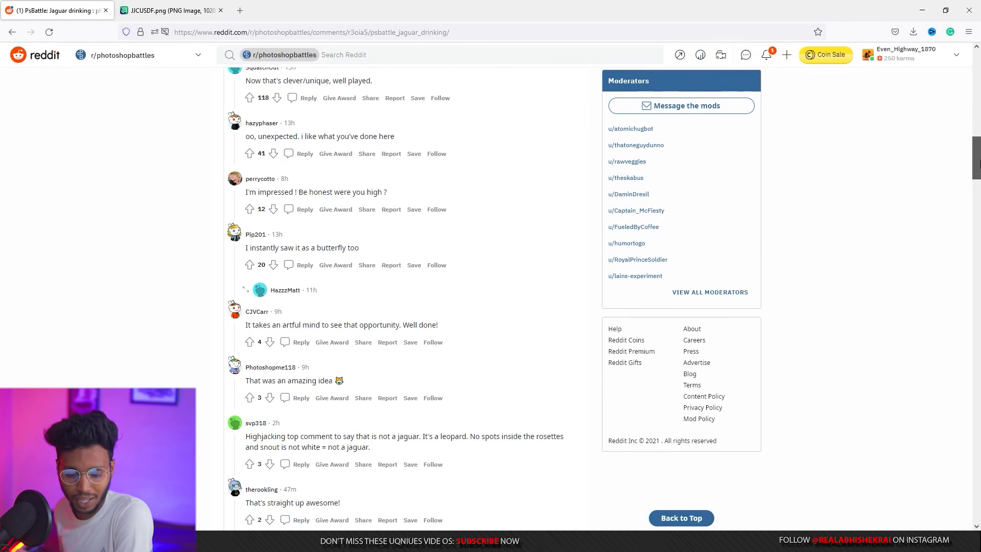
drag(979, 163, 980, 202)
click(327, 203)
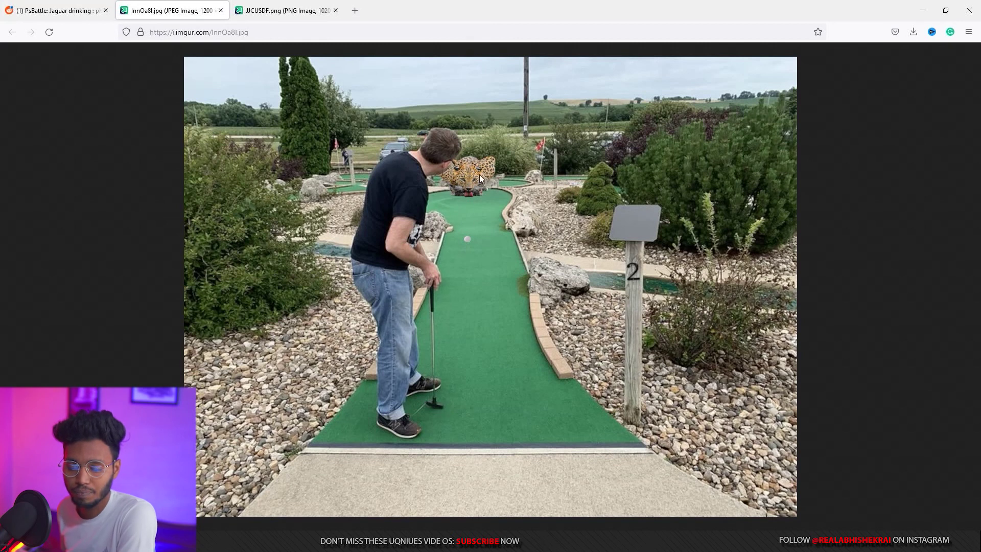
click(969, 32)
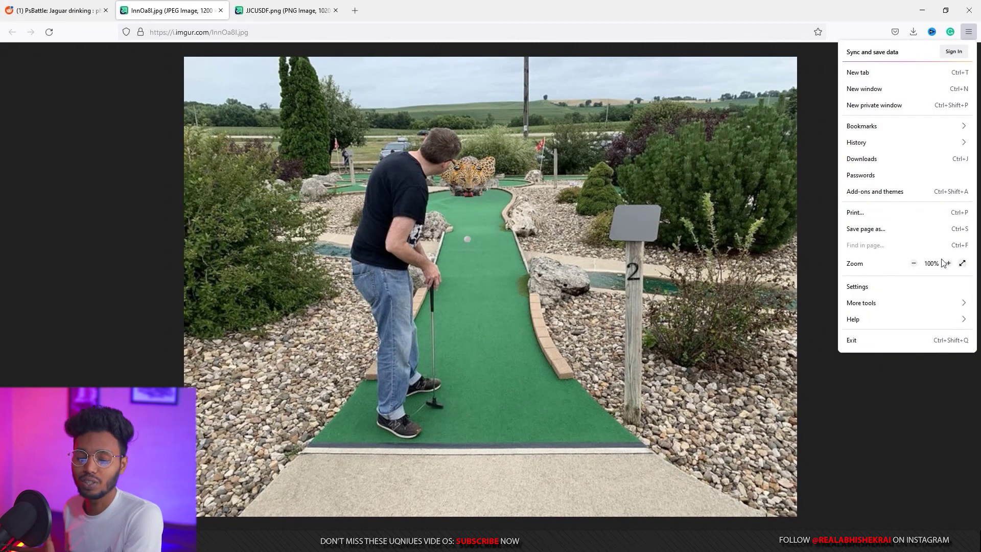
click(949, 263)
click(948, 264)
click(948, 264)
click(949, 263)
key(ctrl+0)
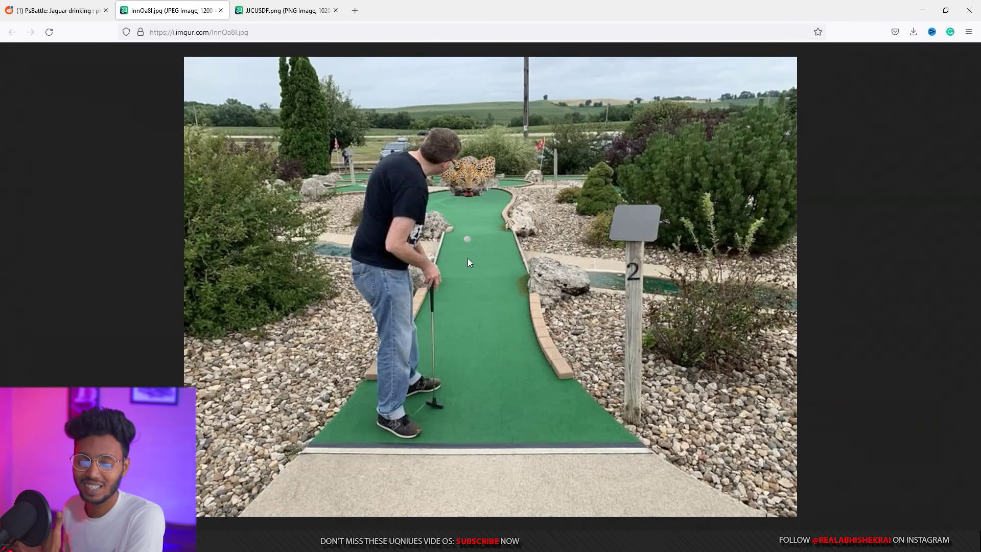
click(57, 4)
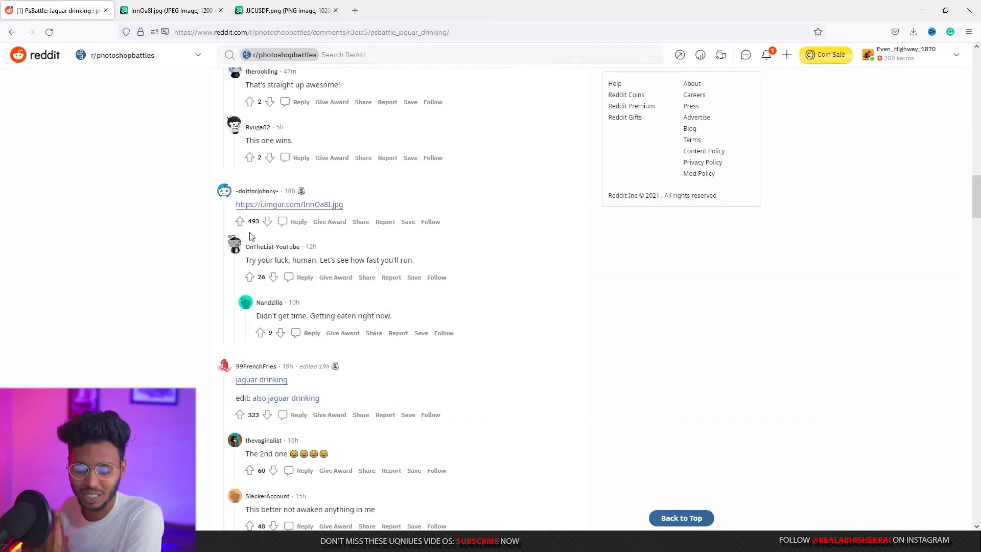
View the beer-mug jaguar entry enlarged on Imgur, then return to the Reddit comments
click(261, 380)
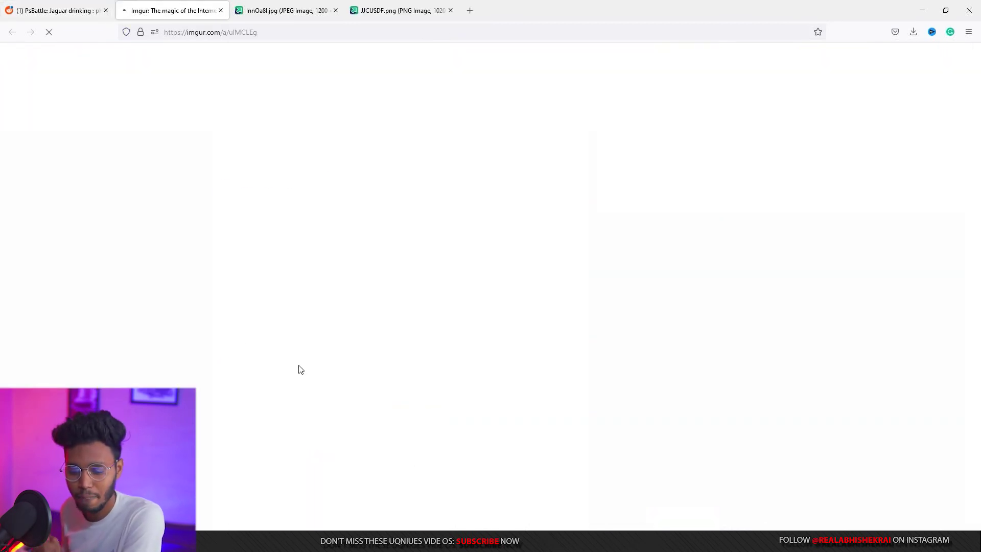
click(460, 190)
click(495, 235)
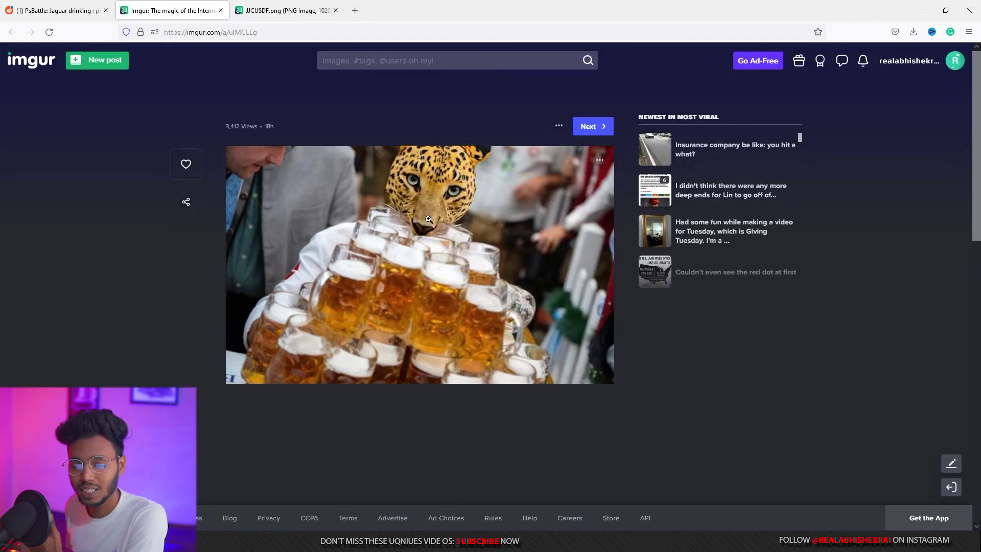
key(ctrl+Page_Up)
View the football jaguar entry enlarged, then close it and return to Reddit
click(314, 318)
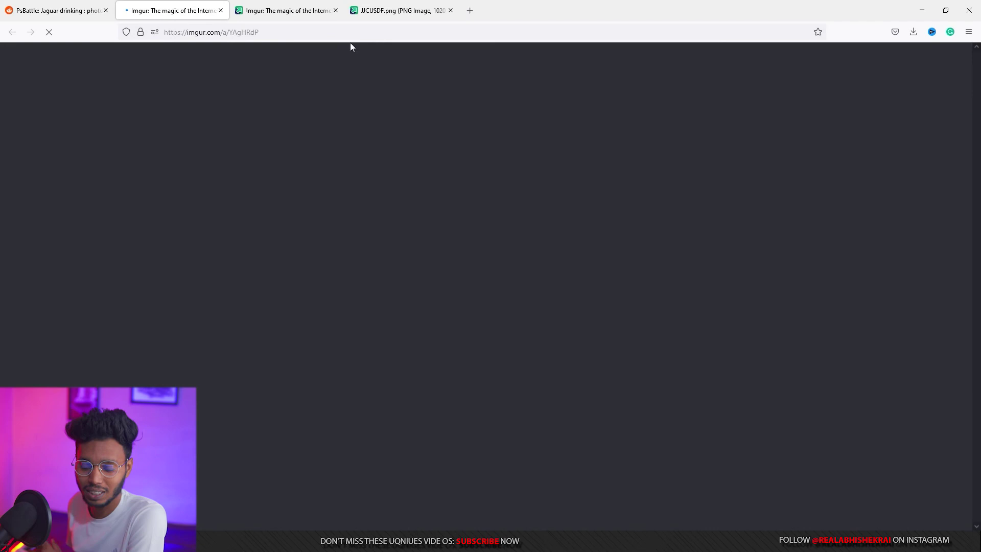
click(335, 14)
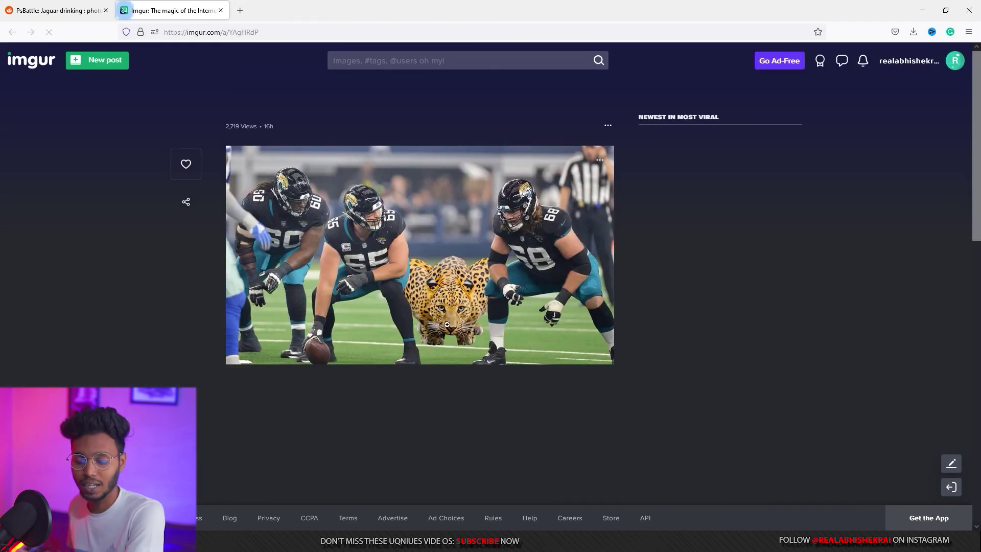
click(471, 350)
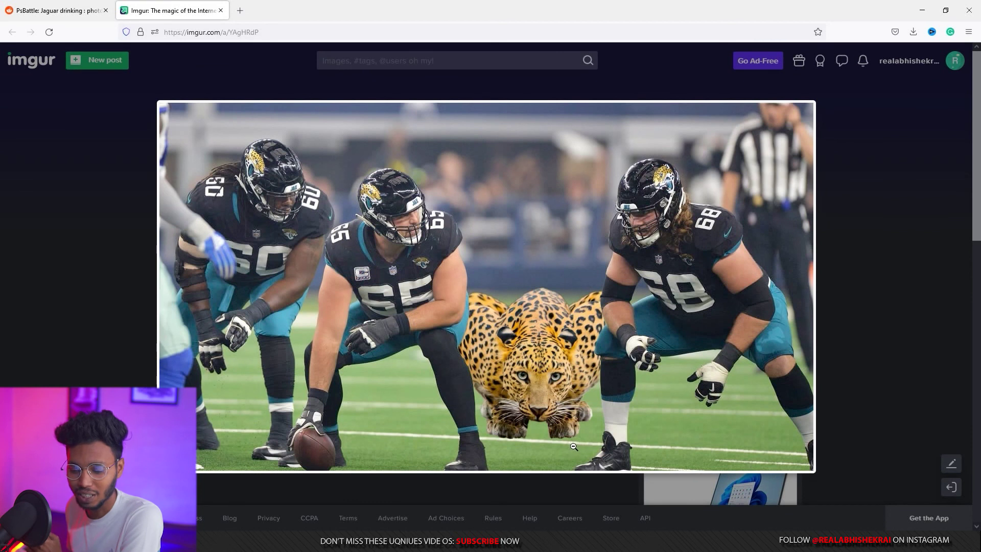
click(535, 435)
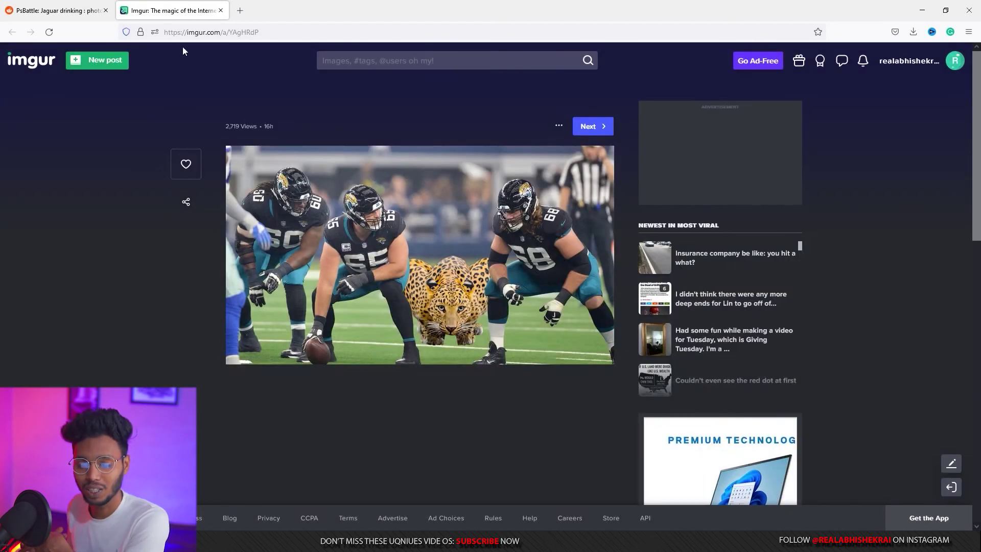
click(221, 10)
View the 'He's a frog' and 'Elephaguar' baby-elephant entries, closing each afterwards
scroll(454, 293, down, 5)
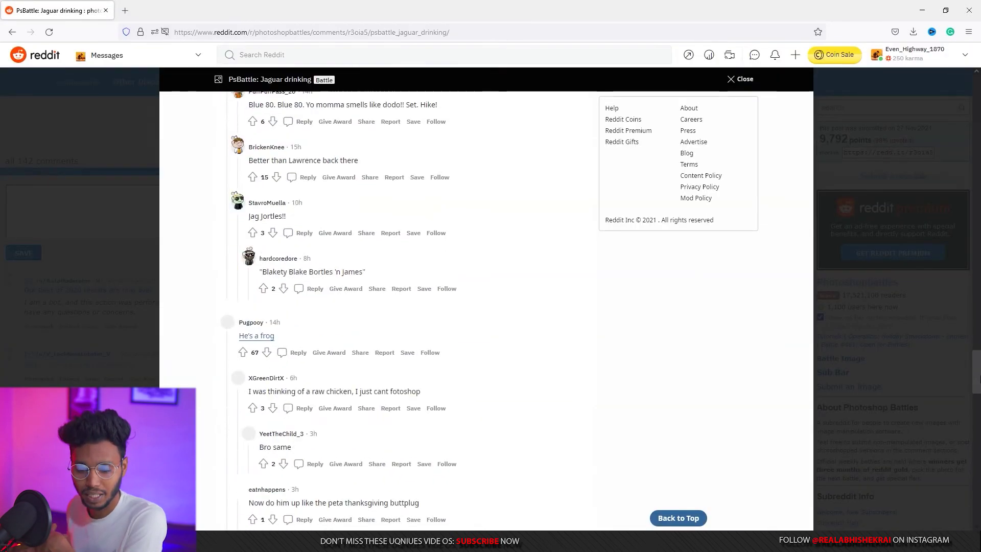
scroll(454, 293, down, 4)
click(263, 165)
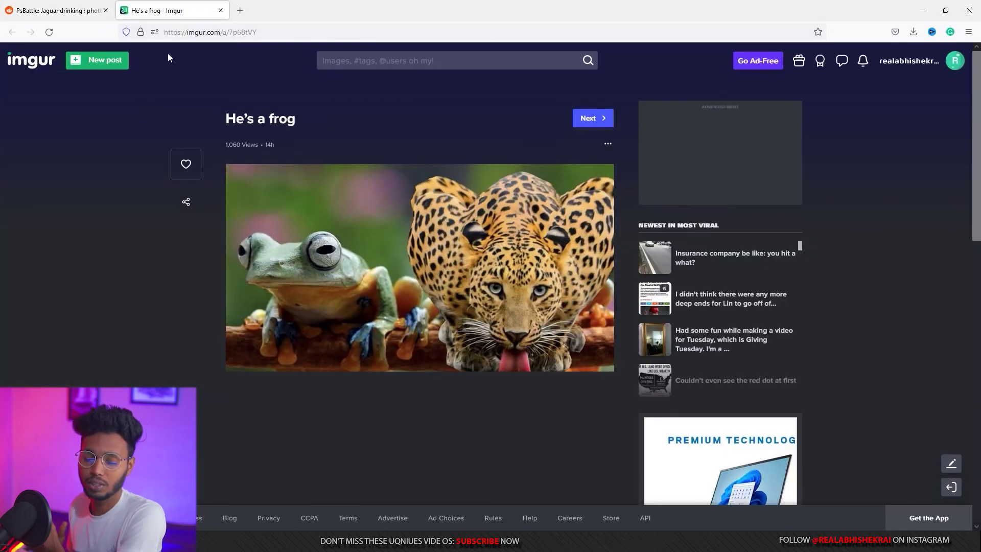
click(221, 10)
scroll(329, 244, down, 5)
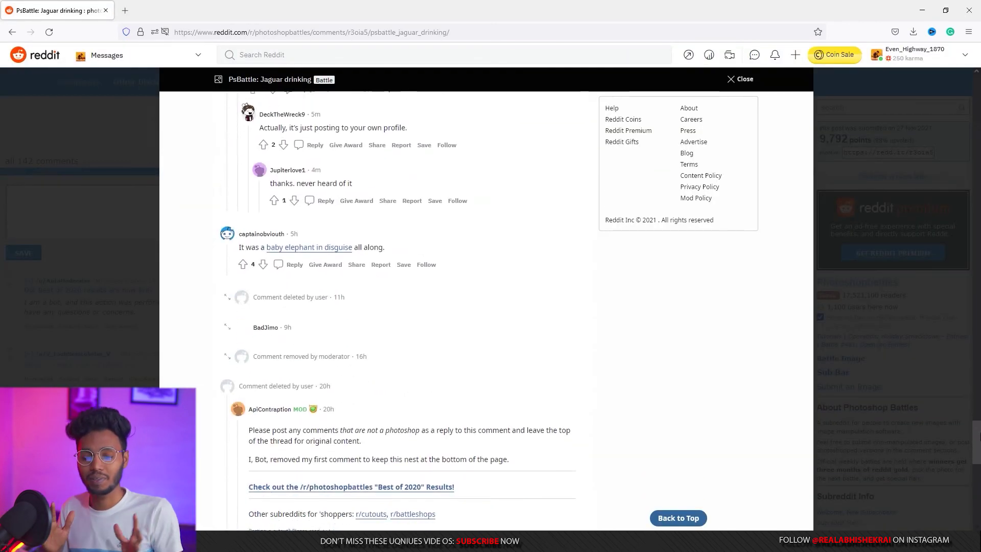
click(328, 243)
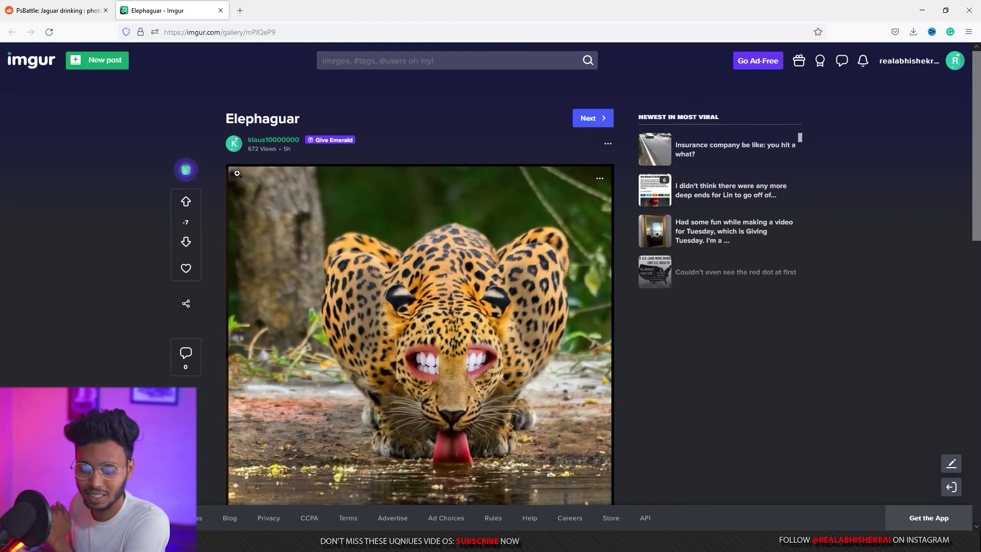
click(219, 11)
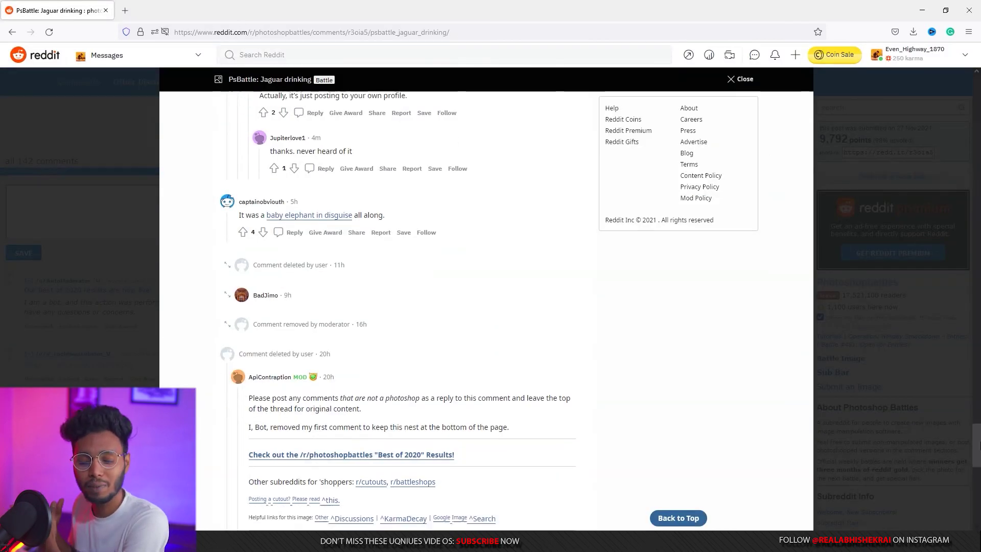